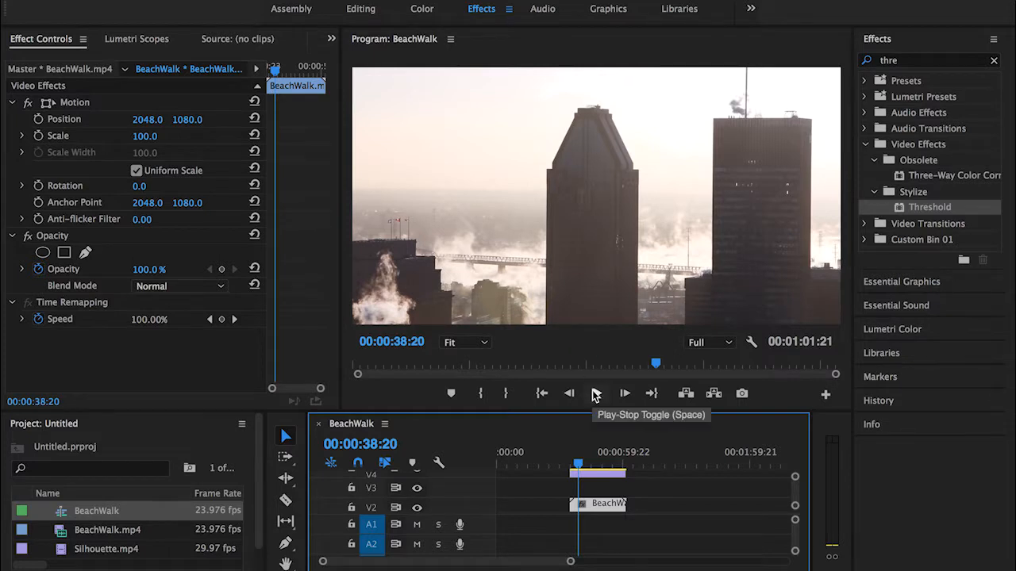
Search the effects for "threshold" and apply the Threshold effect to the uppermost Silhouette clip in the timeline
scroll(599, 489, "up", 2)
left_click(600, 481)
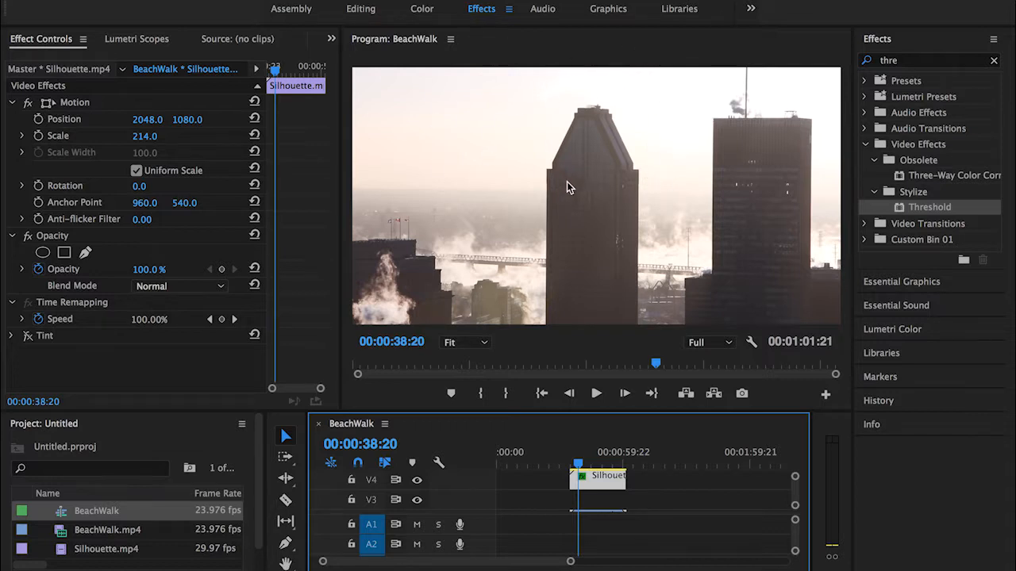
left_click(995, 62)
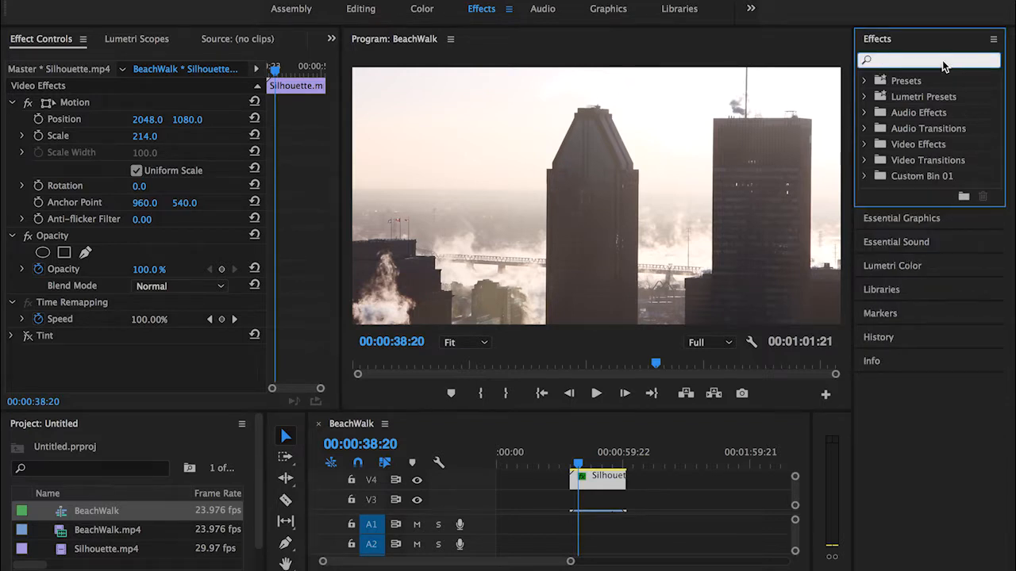
type("threshold")
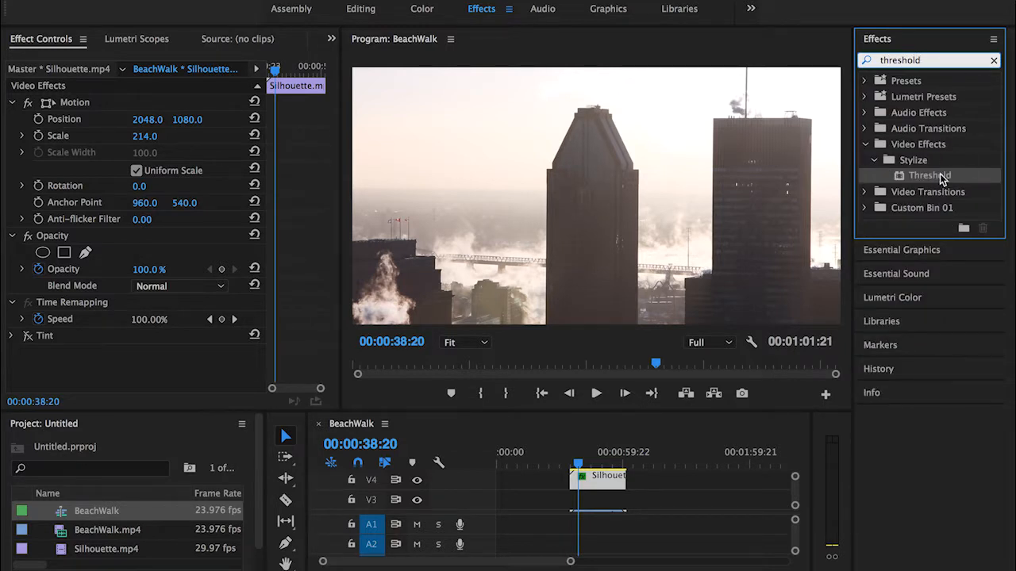
left_click_drag(943, 176, 601, 476)
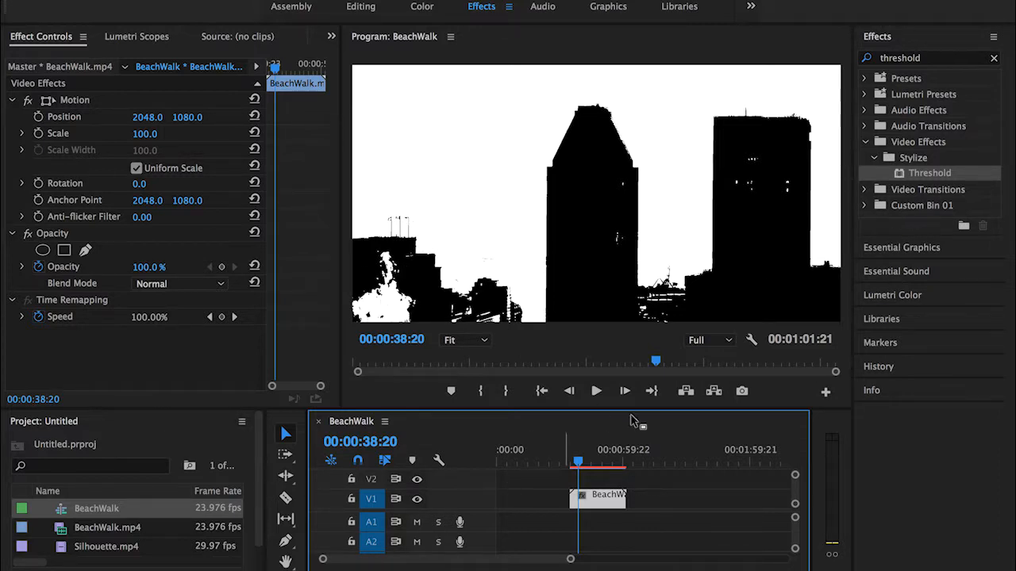
Duplicate the Silhouette clip from track V3 onto V2, aligned directly above the BeachWalk clip
scroll(589, 500, "up", 2)
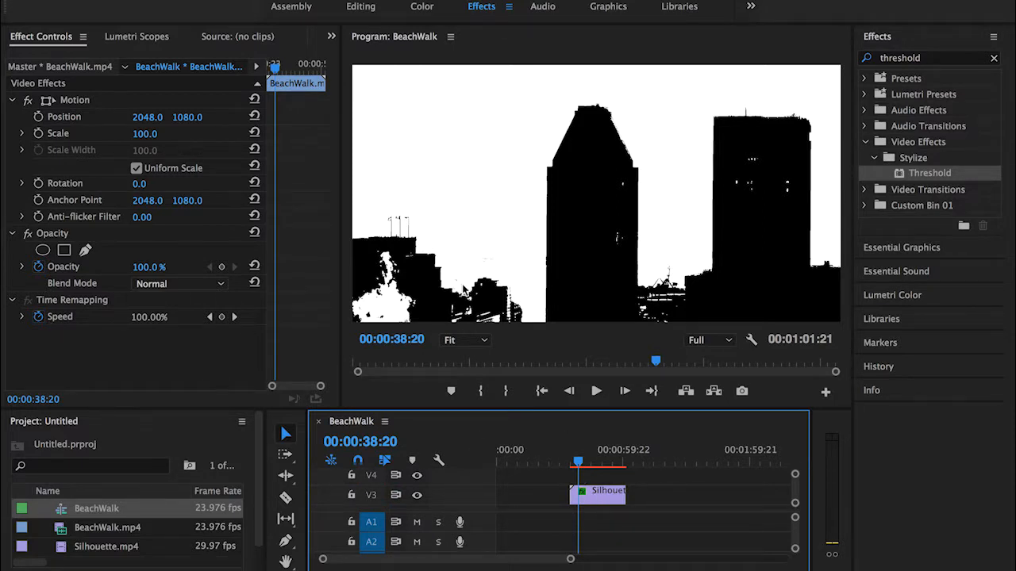
scroll(615, 469, "down", 1)
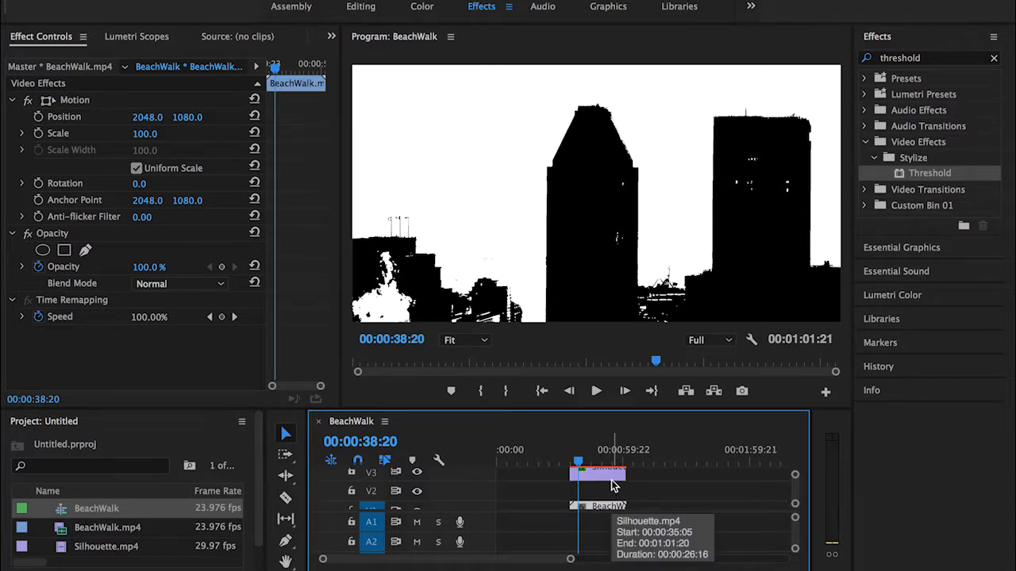
left_click_drag(609, 483, 612, 502)
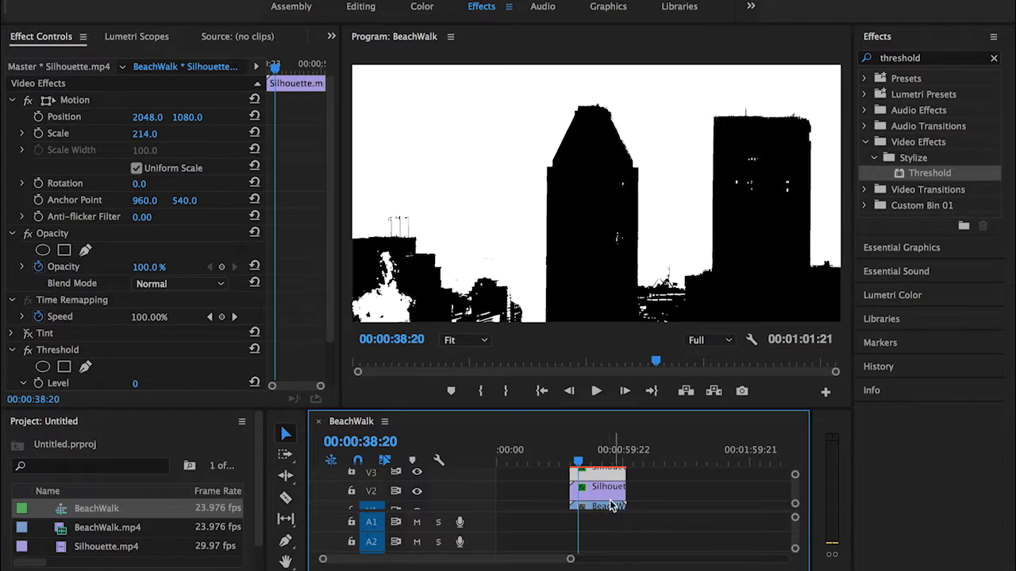
Delete the Threshold effect from the Silhouette copy on track V2
left_click(608, 488)
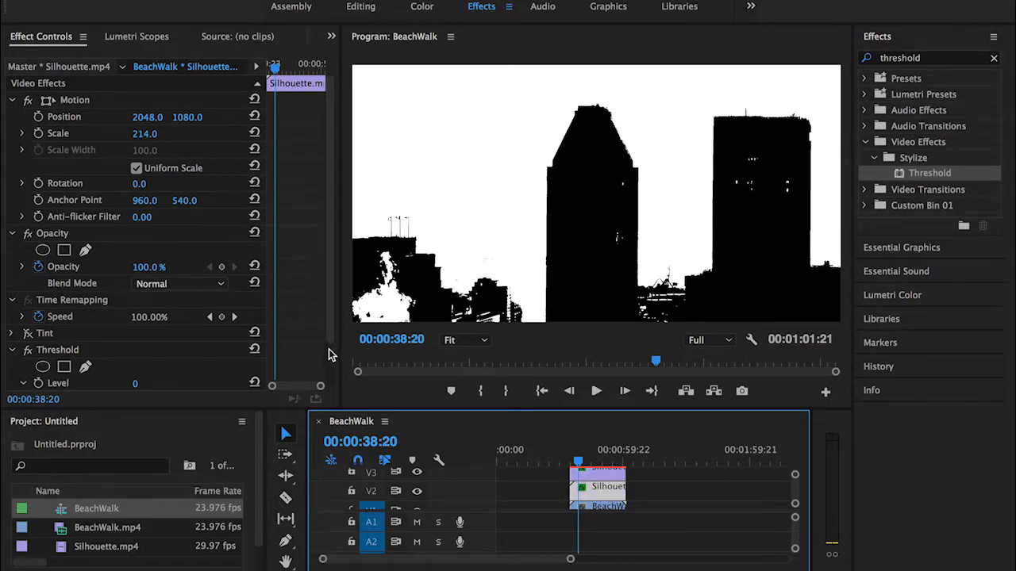
scroll(332, 355, "down", 2)
left_click(47, 298)
key("Delete")
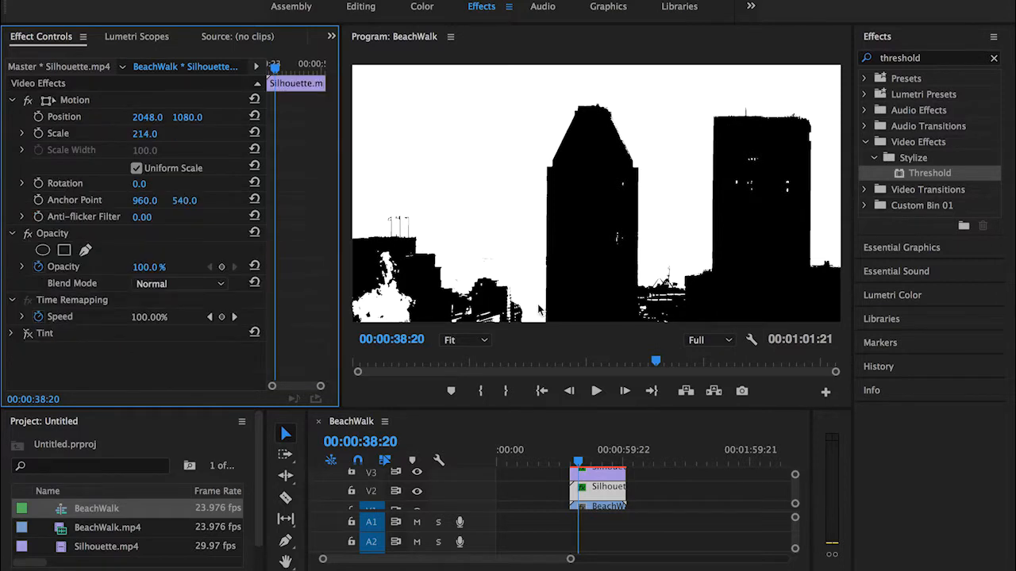
Search the effects for "track" and apply Track Matte Key to the BeachWalk clip on V1
left_click(994, 60)
type("track")
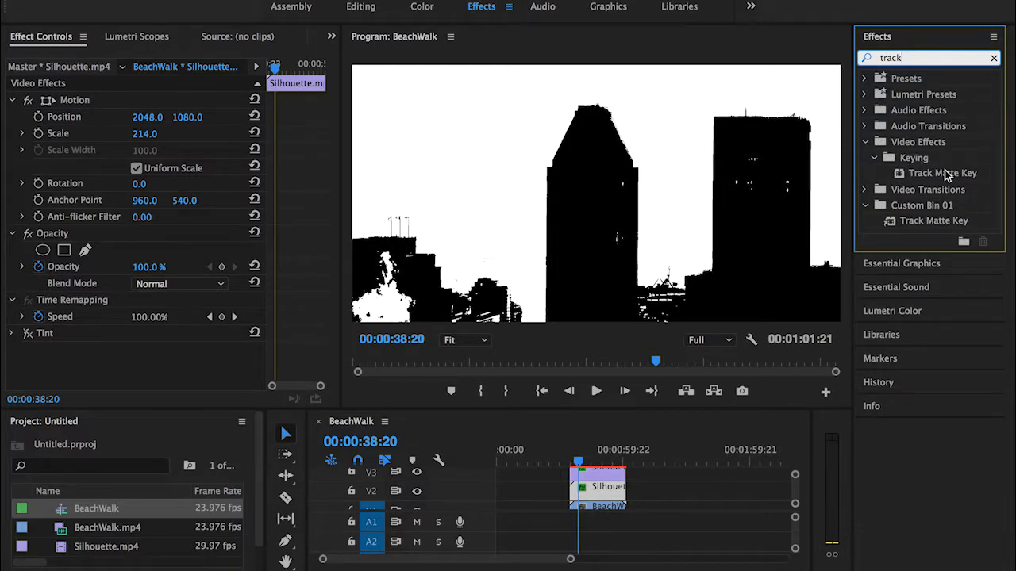
left_click_drag(951, 173, 605, 506)
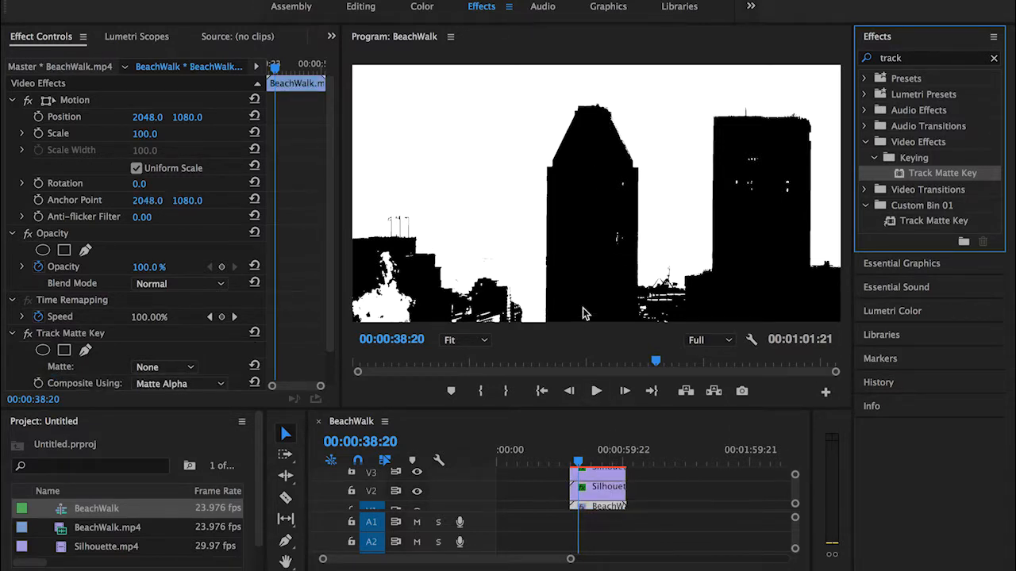
scroll(687, 506, "down", 1)
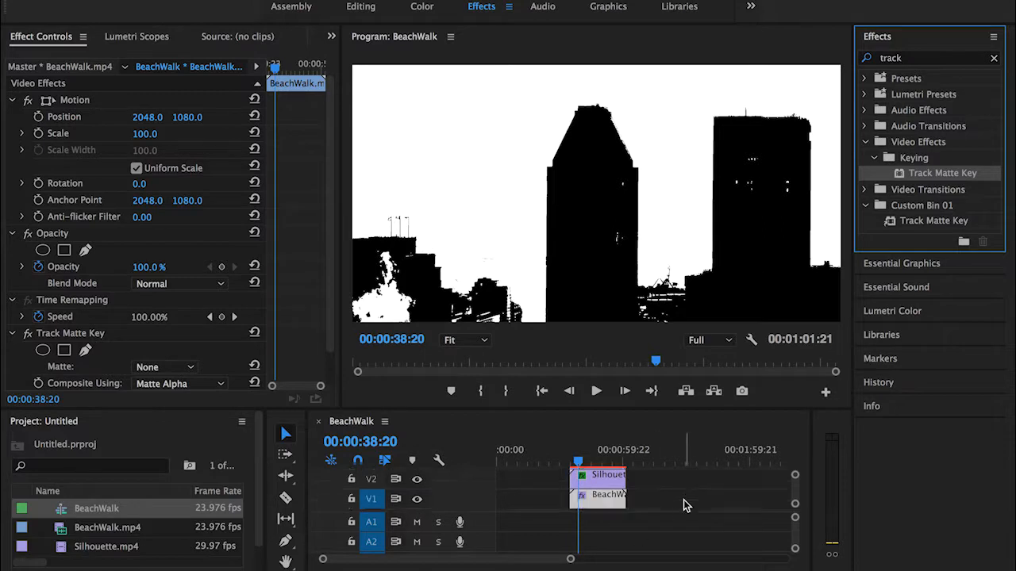
Move the BeachWalk clip on V1 earlier, ahead of the Silhouette clips, and preview its frames
left_click_drag(601, 503, 552, 503)
left_click(548, 463)
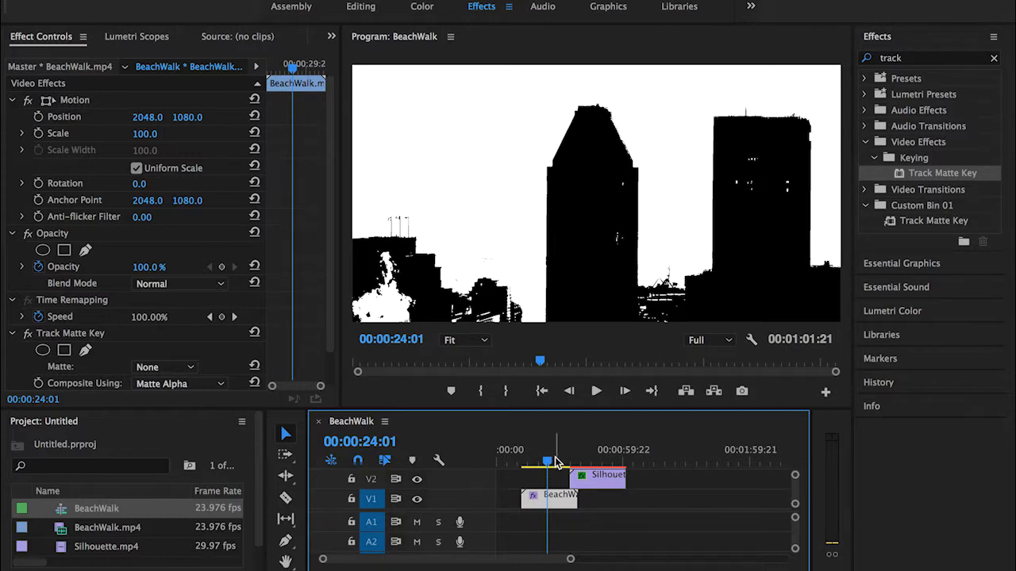
left_click_drag(556, 463, 540, 463)
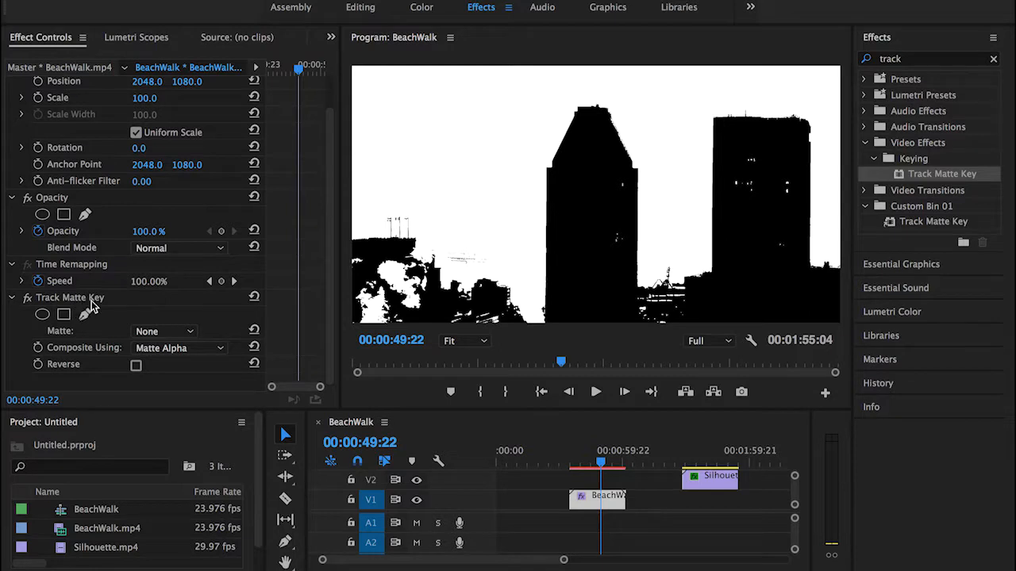
Set the BeachWalk clip's Track Matte Key matte to Video 3
left_click(158, 337)
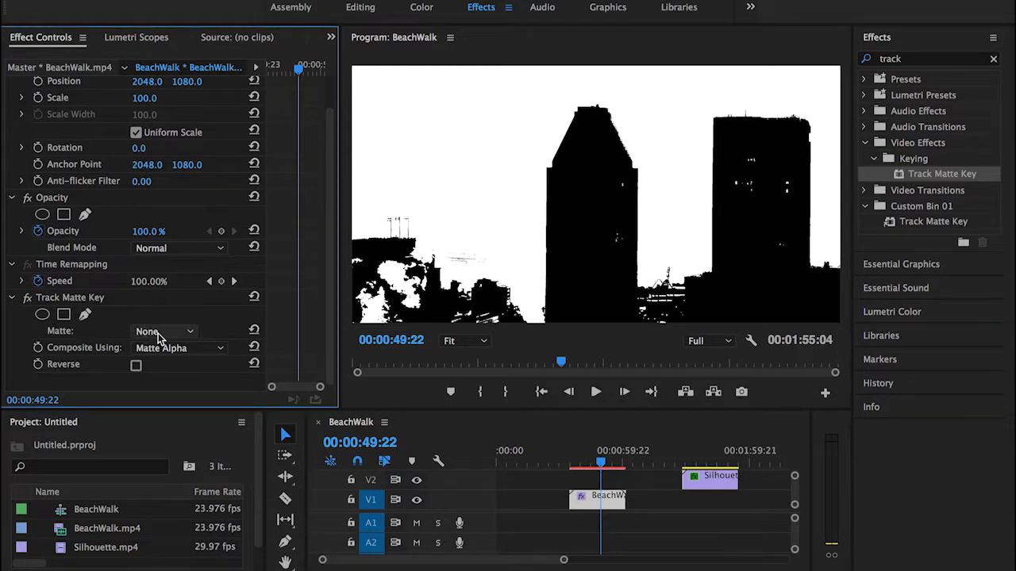
left_click(159, 337)
left_click(163, 385)
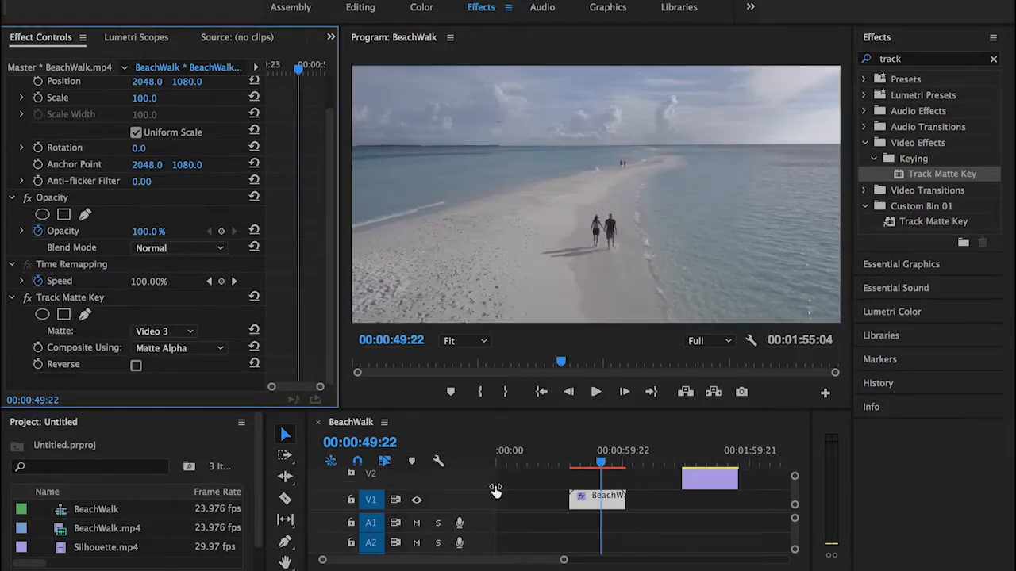
Select the Silhouette matte clip on V3 and save the project
scroll(508, 488, "up", 1)
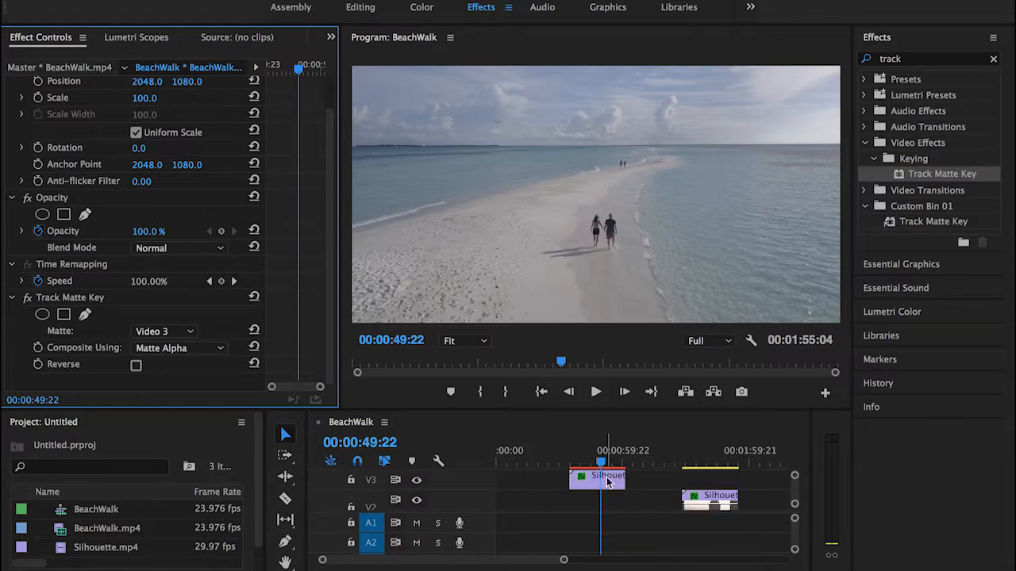
left_click(605, 480)
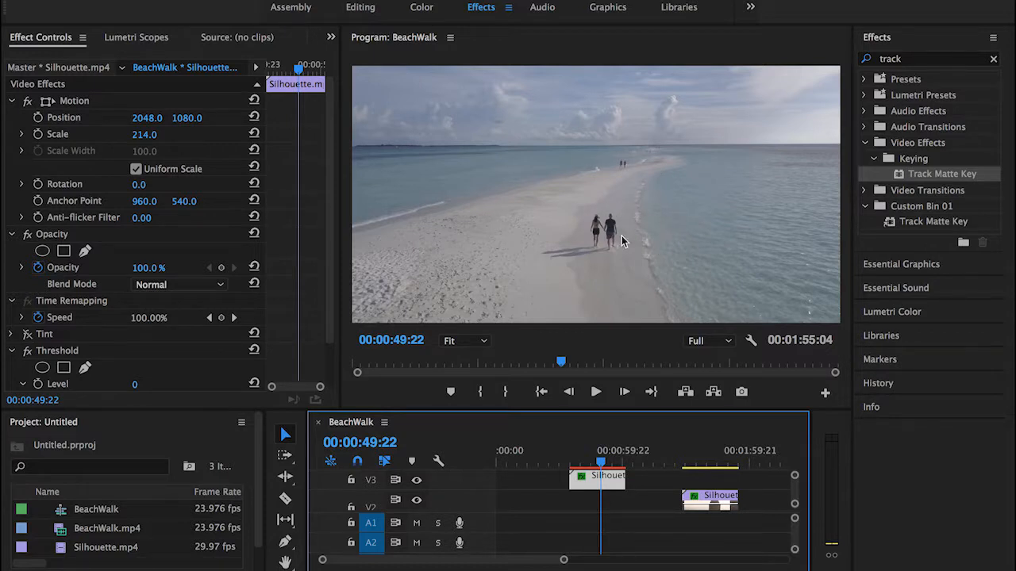
key("ctrl+s")
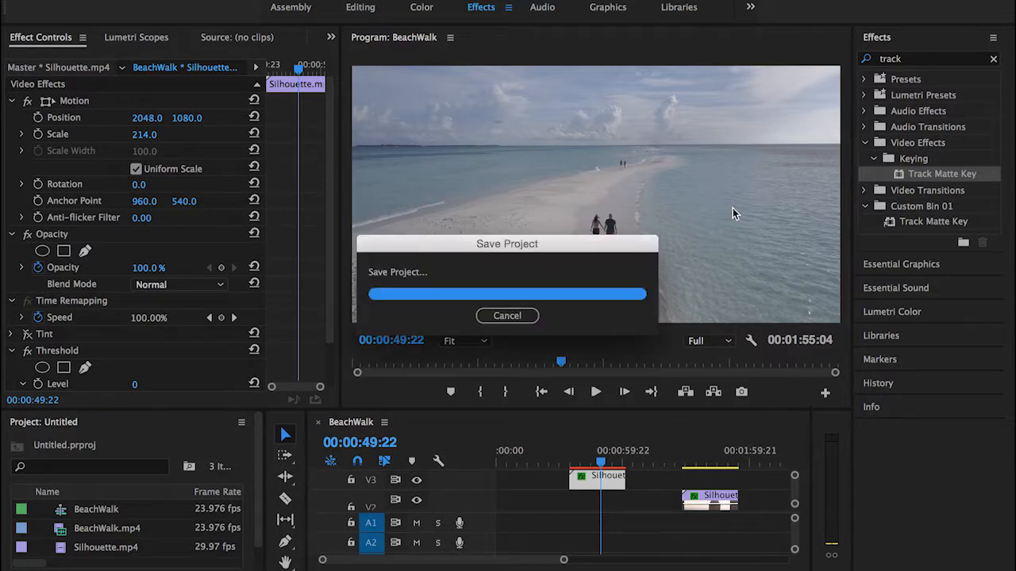
Set the BeachWalk clip's Track Matte Key to composite using Matte Luma and enable Reverse
scroll(639, 488, "down", 1)
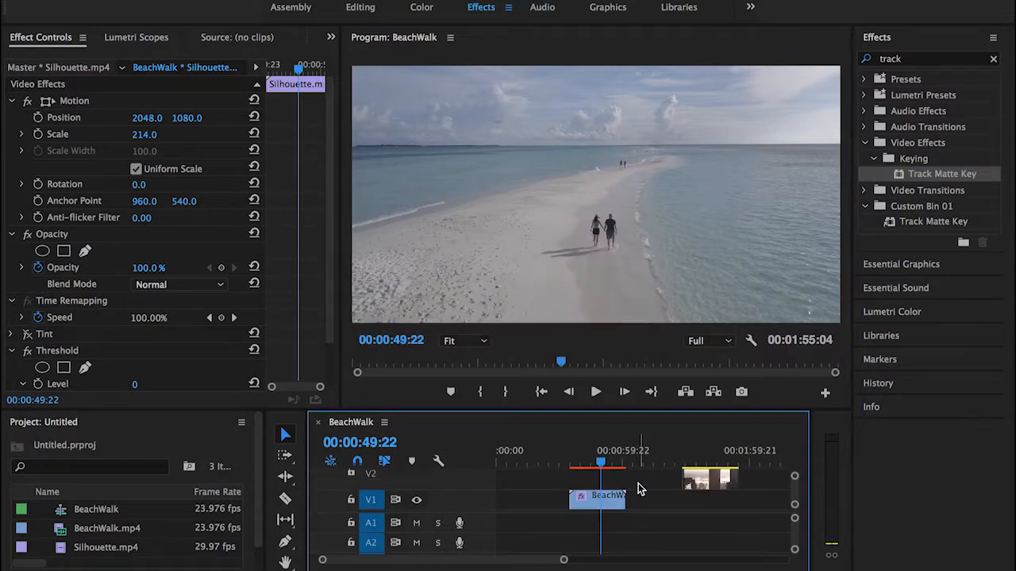
left_click(608, 503)
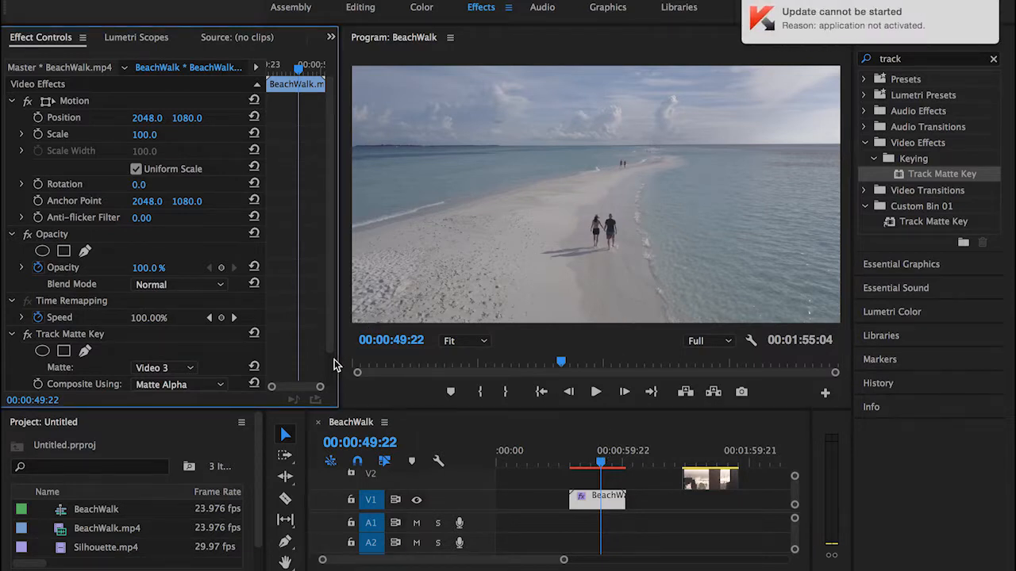
scroll(333, 365, "down", 1)
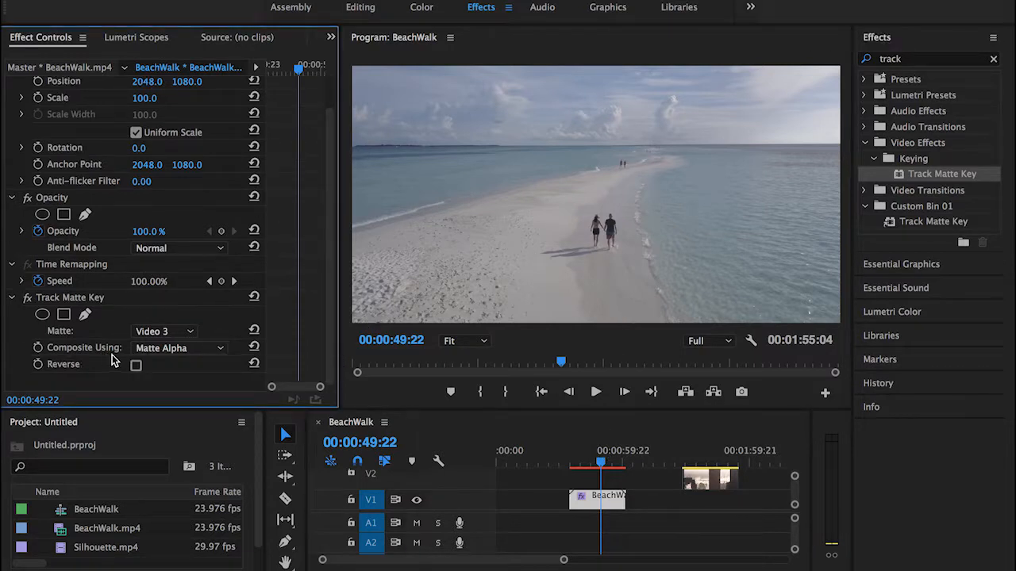
left_click(167, 351)
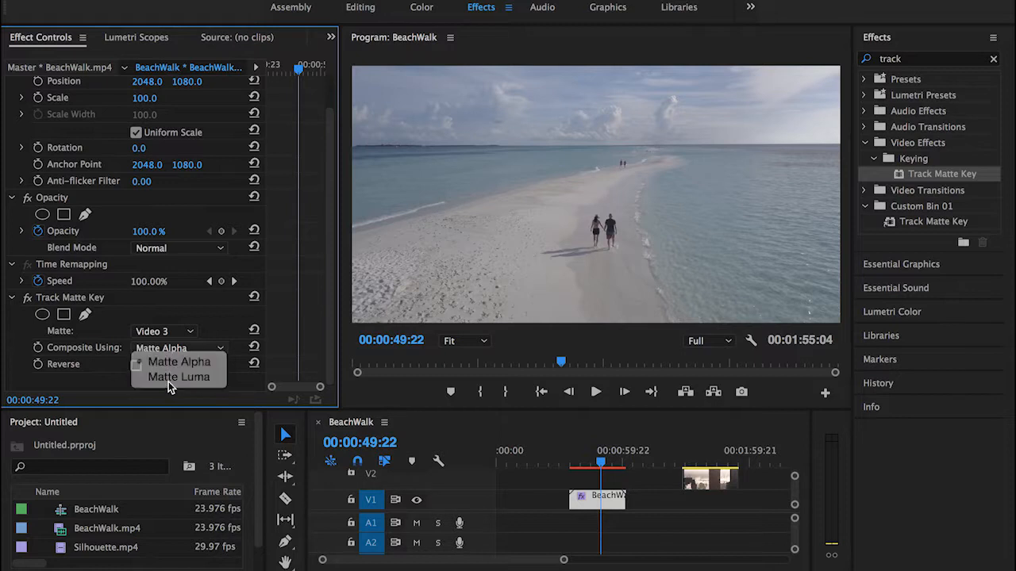
left_click(170, 379)
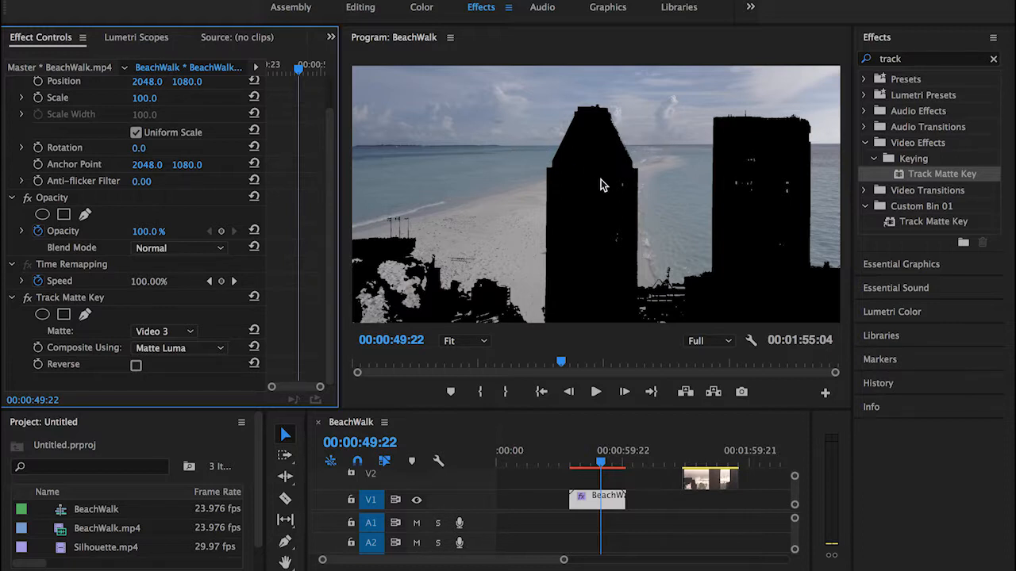
left_click(135, 365)
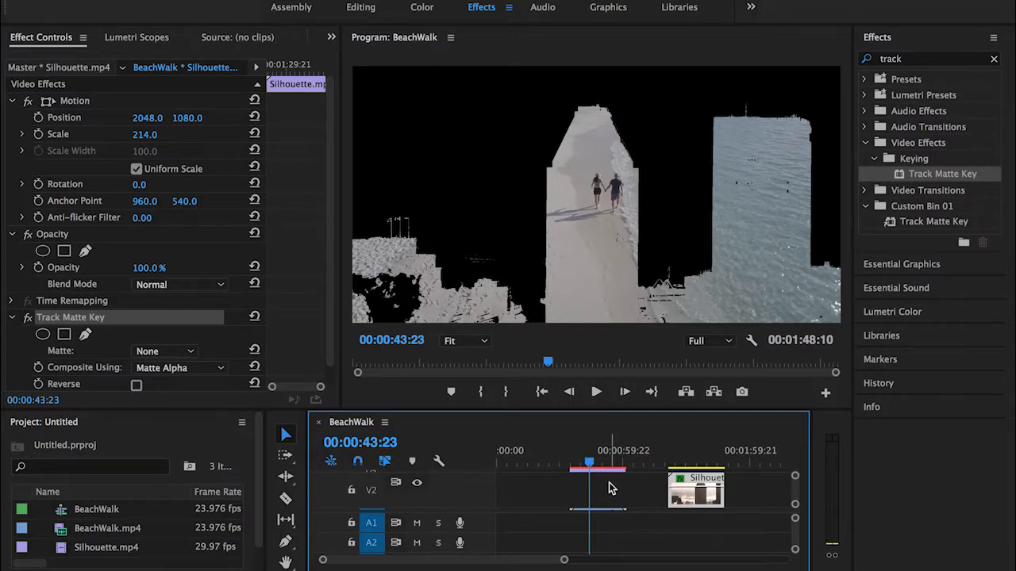
Move the Silhouette clip on V2 back into alignment between the V3 matte and the V1 BeachWalk clip
left_click(697, 449)
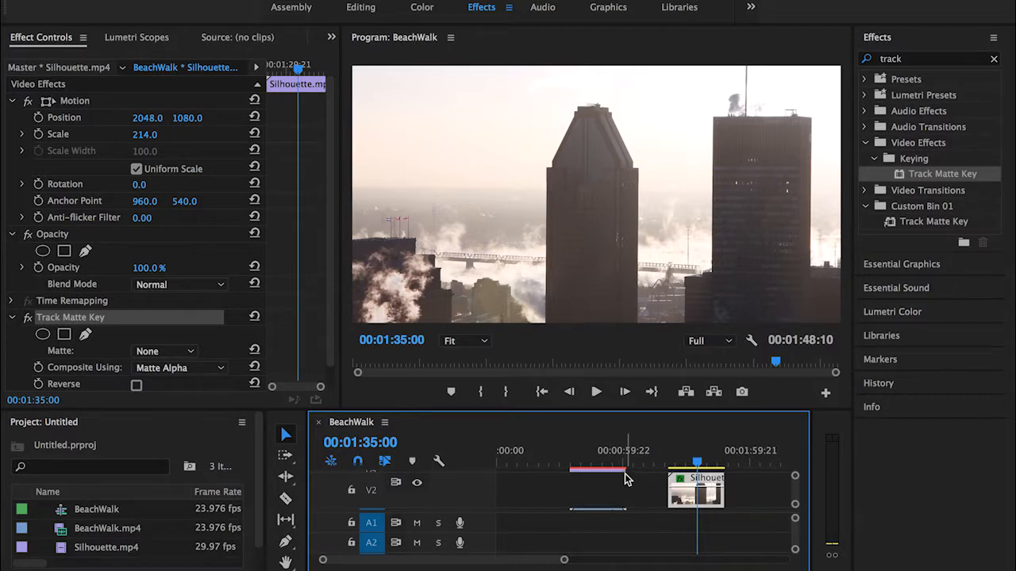
left_click_drag(712, 486, 616, 485)
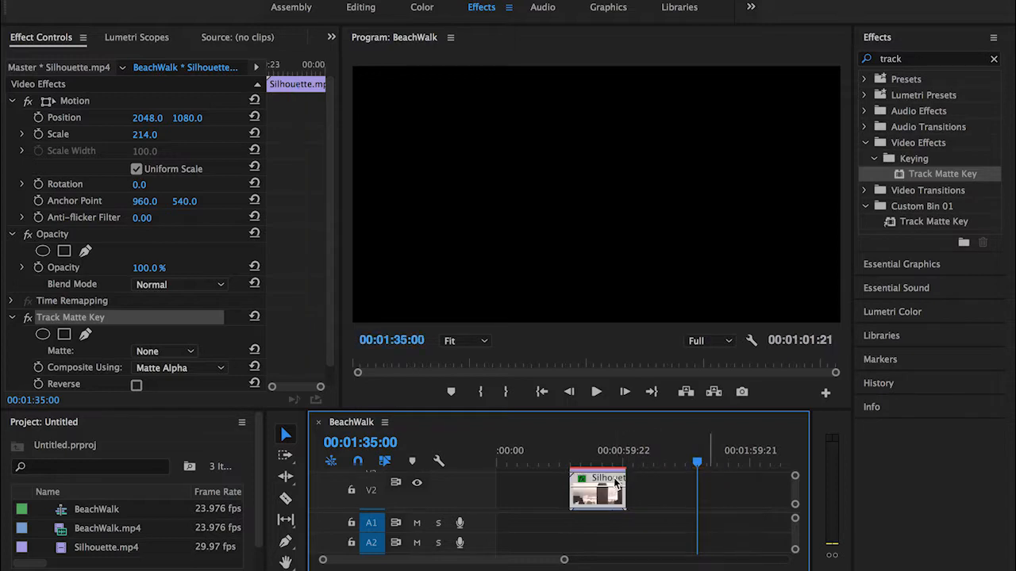
scroll(611, 476, "down", 1)
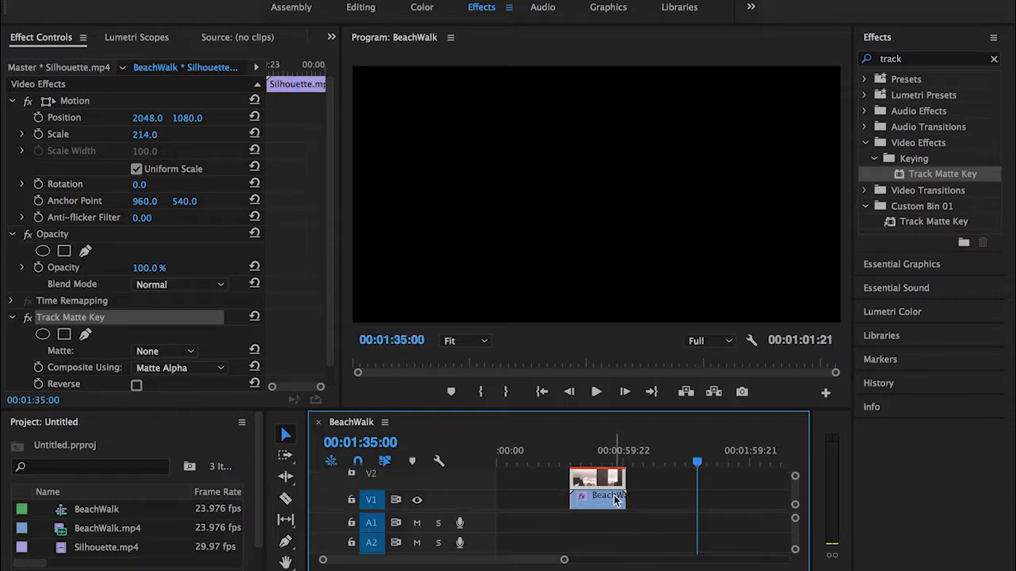
scroll(616, 498, "up", 1)
Place the playhead at 00:00:48:10 and delete the Track Matte Key effect from the V2 Silhouette clip
left_click(598, 453)
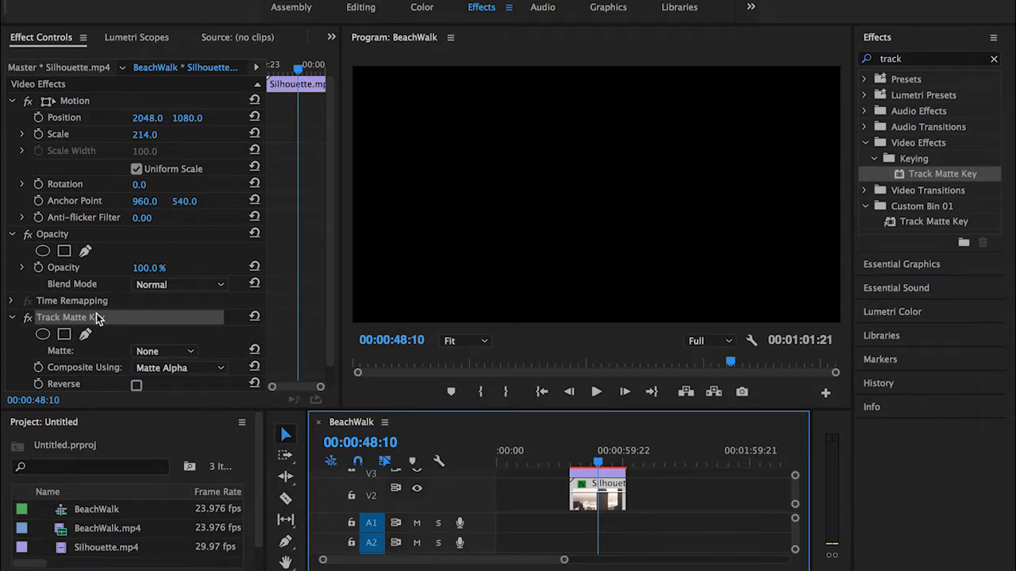
left_click(12, 317)
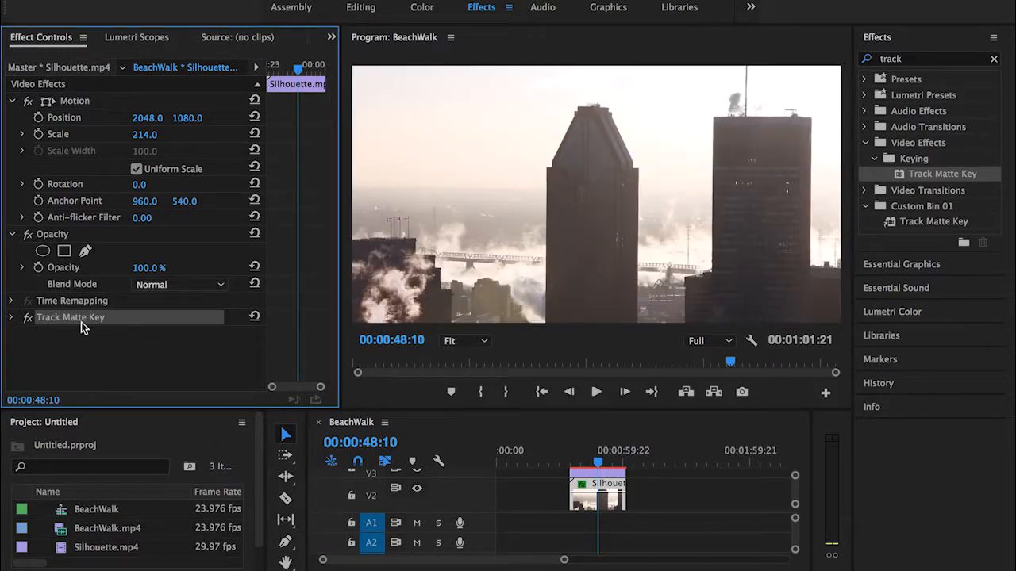
key("Delete")
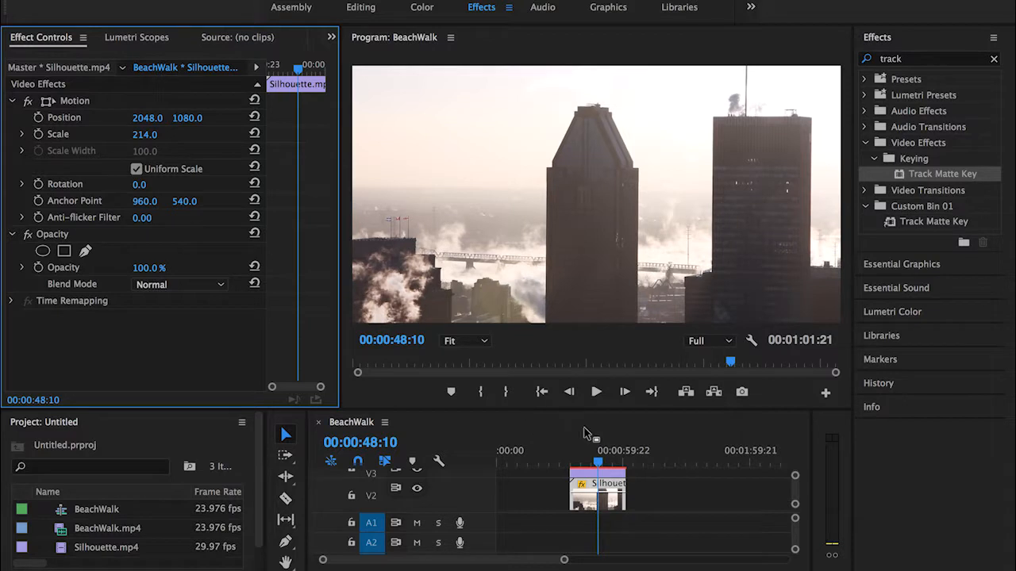
Set the blend mode of the V2 Silhouette clip to Hard Light
left_click(192, 284)
left_click(193, 375)
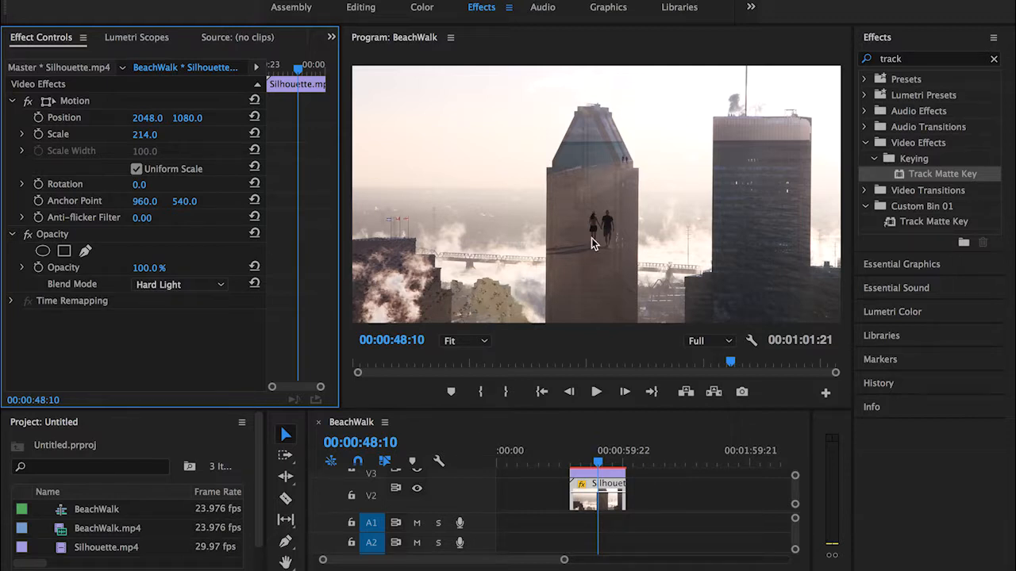
Try the Screen blend mode on the V2 Silhouette clip and return it to Hard Light
left_click(184, 284)
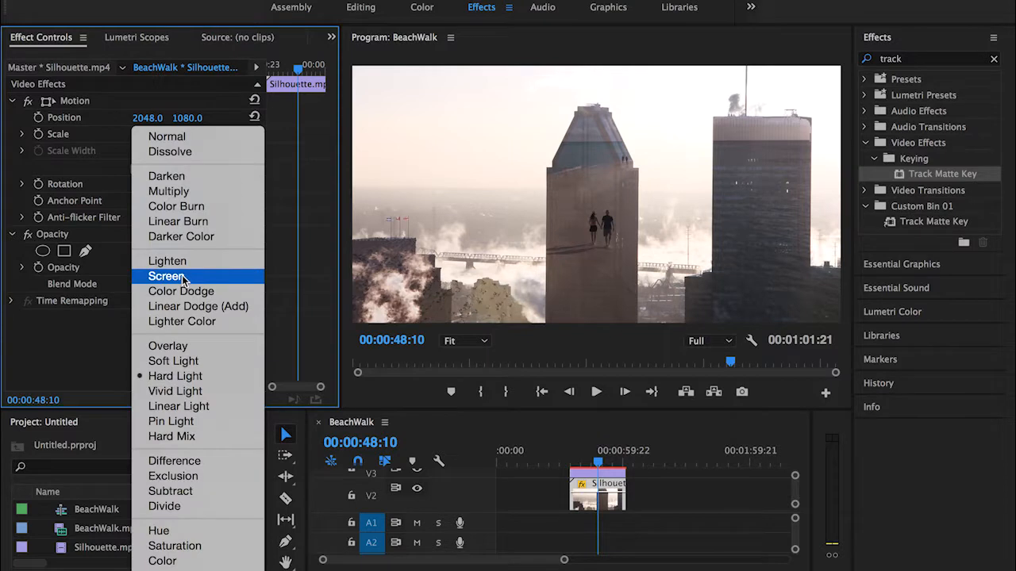
left_click(166, 276)
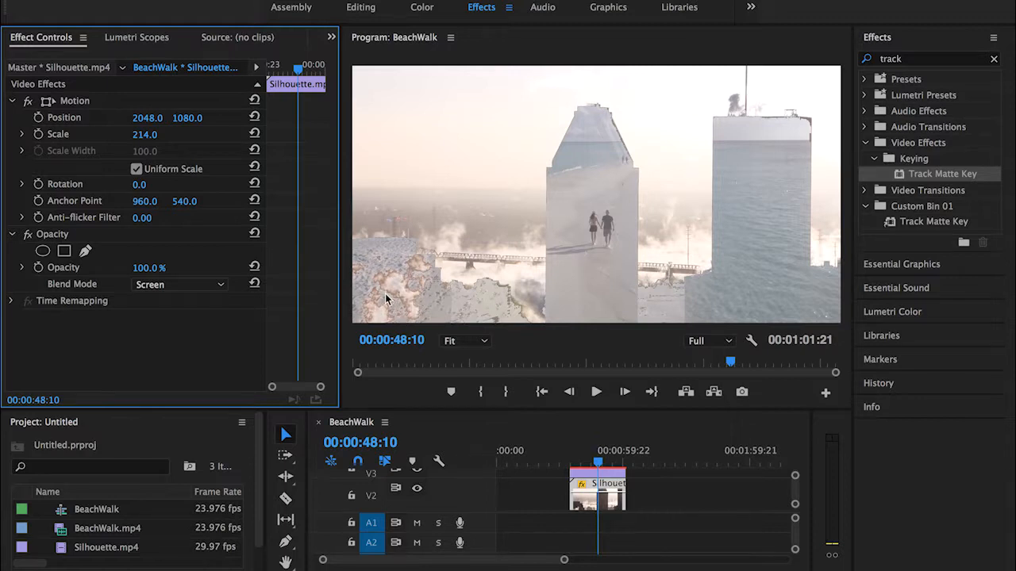
left_click(216, 286)
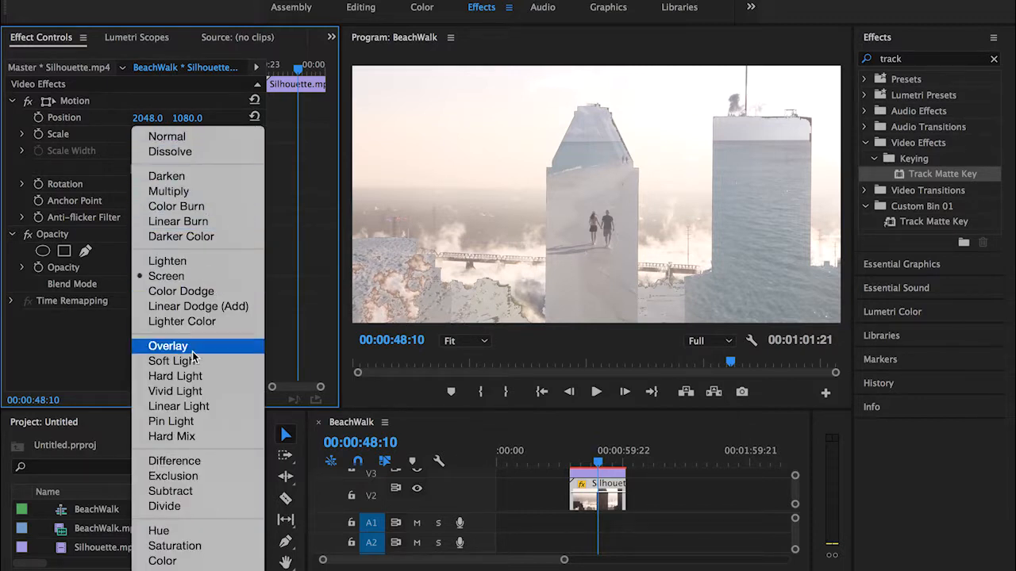
key("Escape")
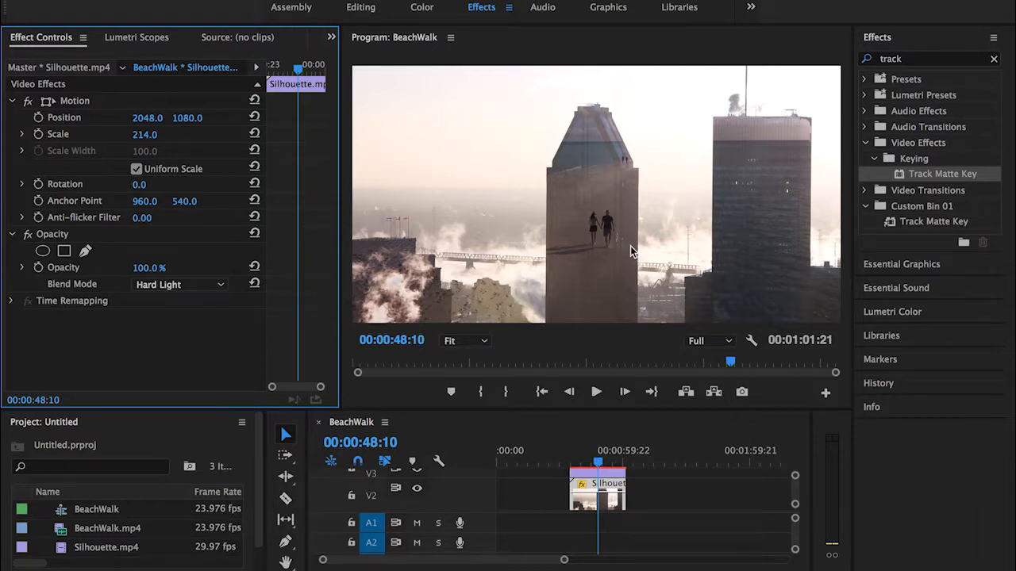
left_click(153, 285)
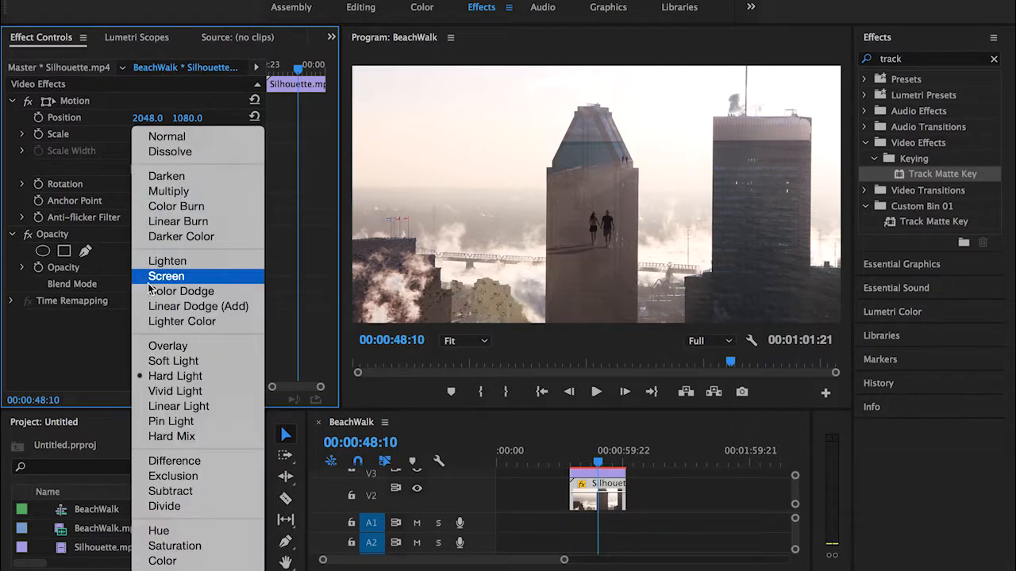
left_click(95, 370)
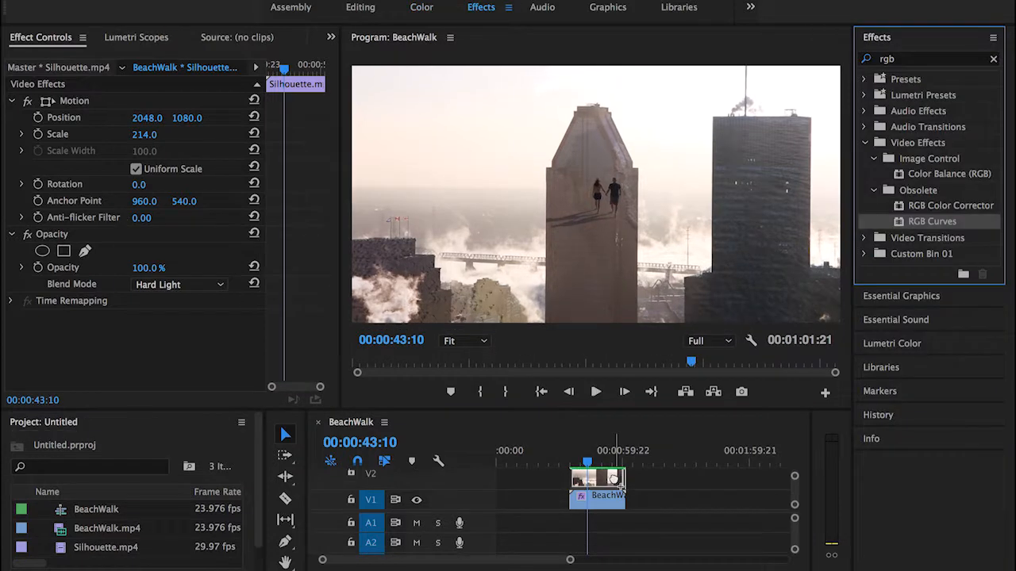
Darken the V2 Silhouette clip's highlights by applying RGB Curves and slightly lowering the Master curve's white endpoint, and save the project
left_click_drag(615, 479, 615, 478)
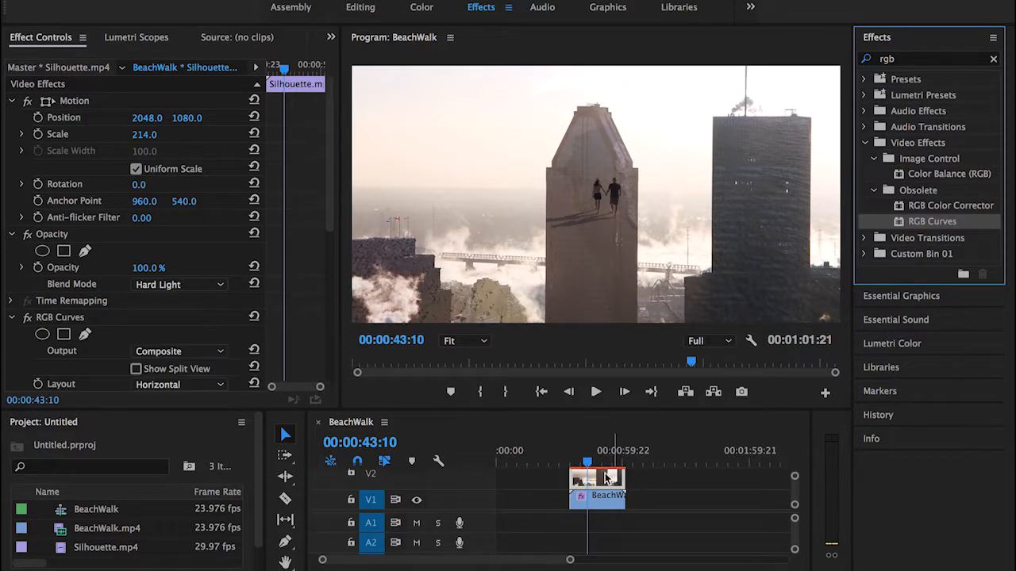
left_click(330, 304)
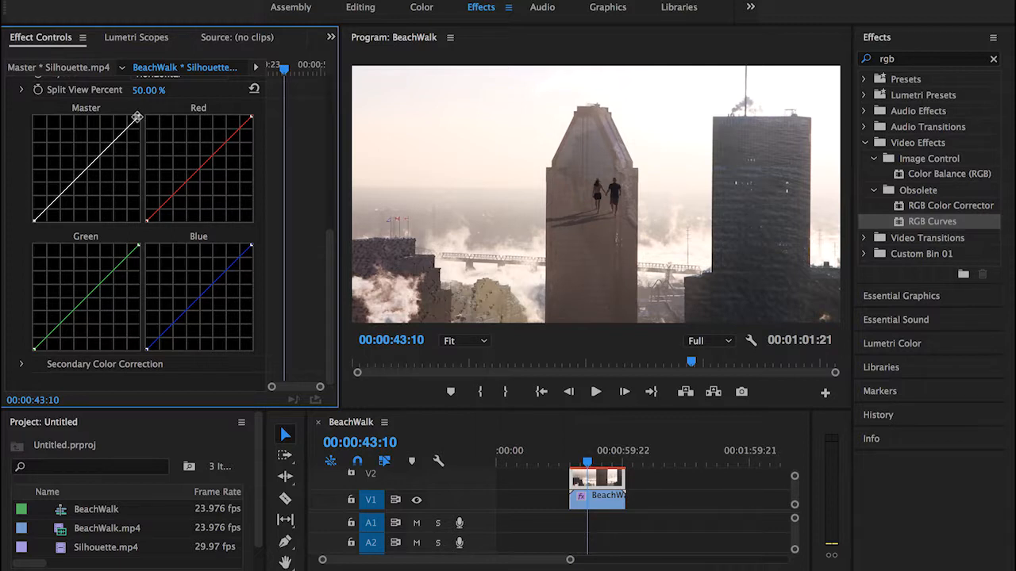
left_click_drag(139, 117, 138, 135)
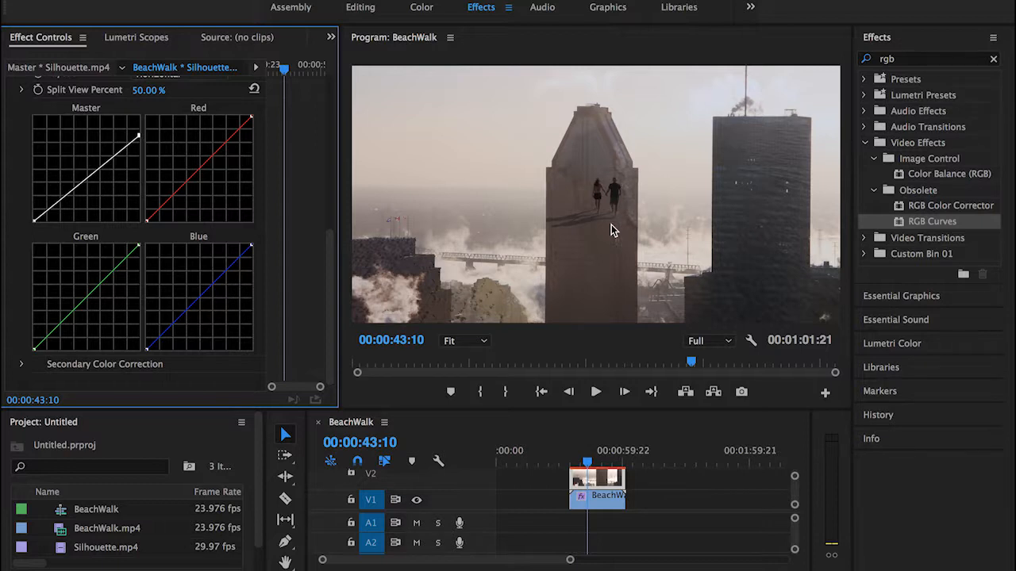
key("ctrl+s")
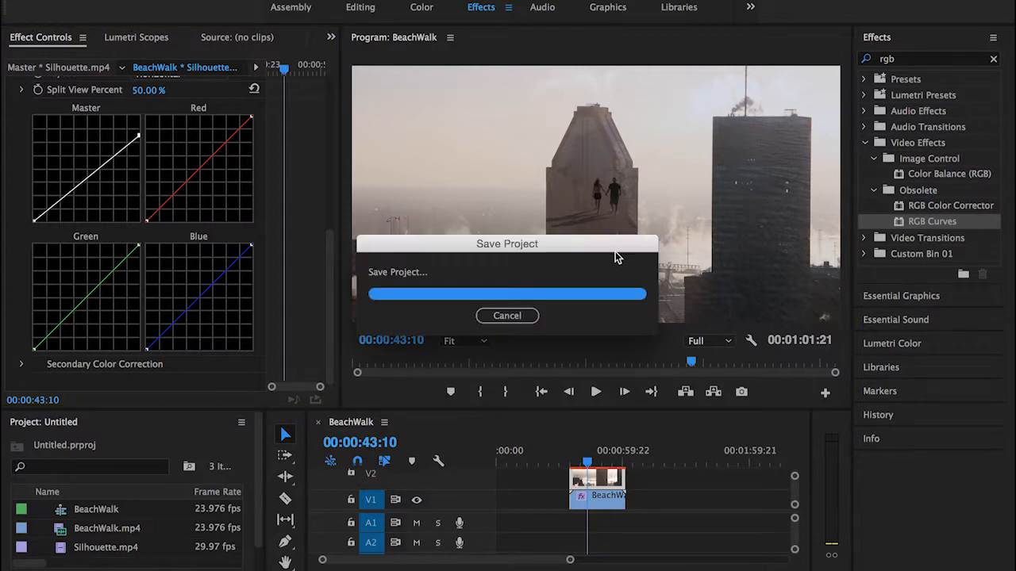